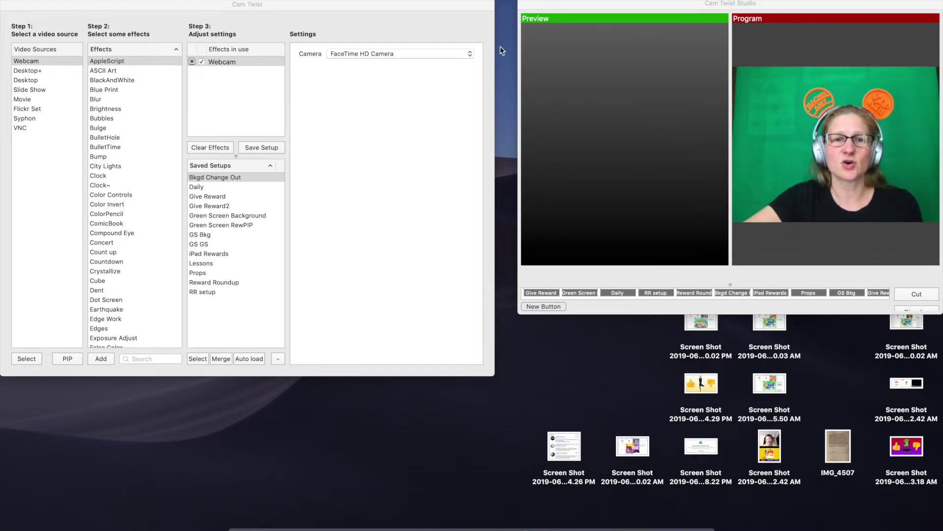
# Bring the Studio window to the front and choose the webcam as the video source.
pyautogui.click(545, 54)
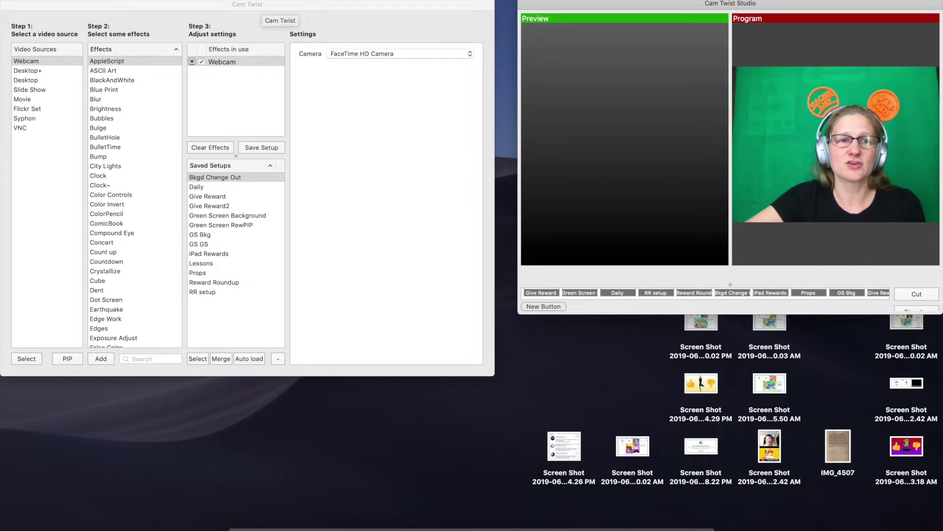
pyautogui.click(127, 2)
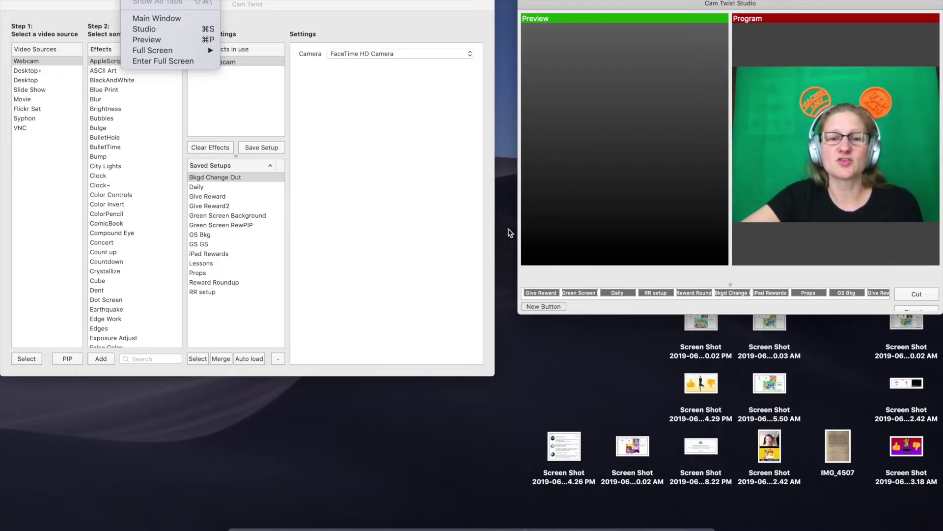
pyautogui.click(444, 220)
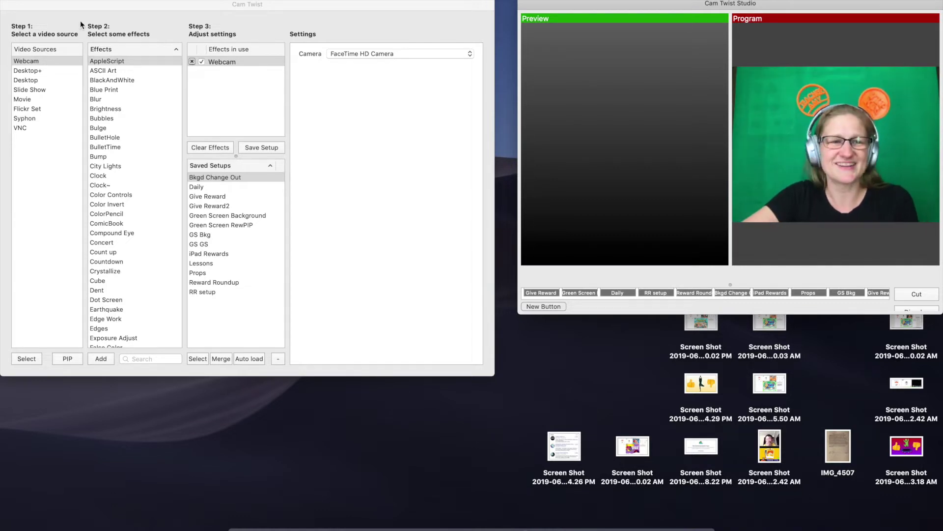
pyautogui.click(29, 61)
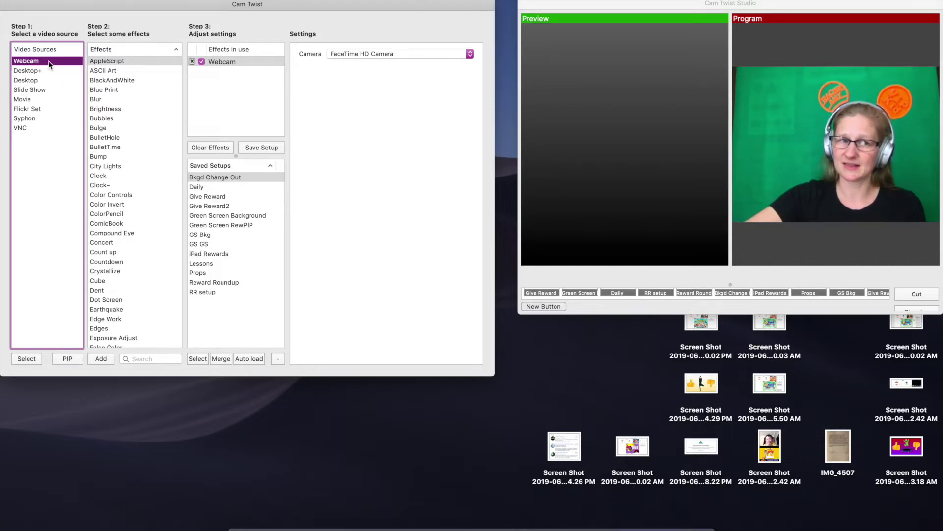
# Add a PIP Webcam inset using the iPad camera, with clear background, scaled to 0.62.
pyautogui.click(68, 360)
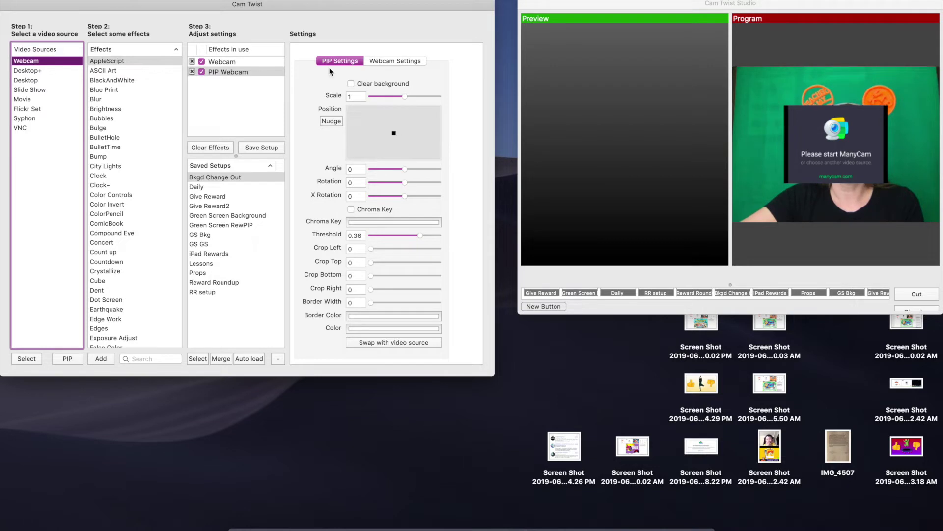
pyautogui.click(411, 62)
pyautogui.click(435, 78)
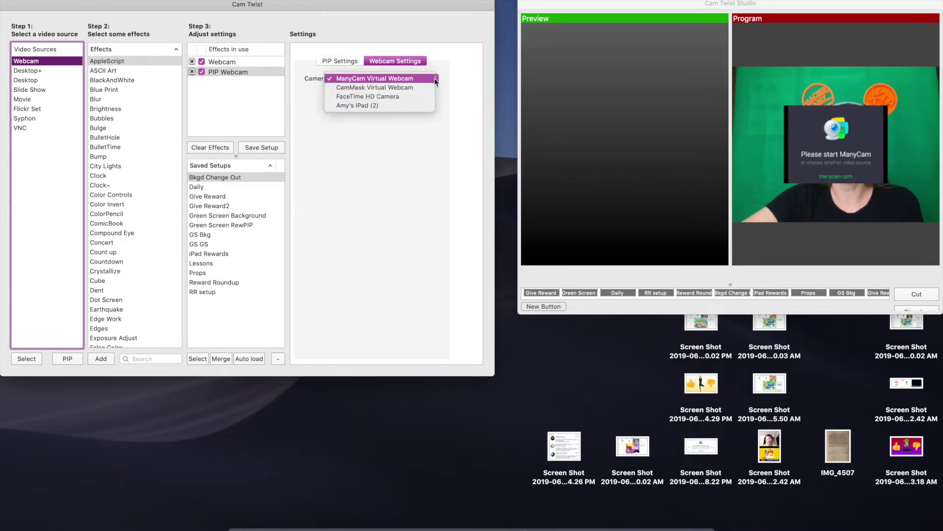
pyautogui.click(423, 105)
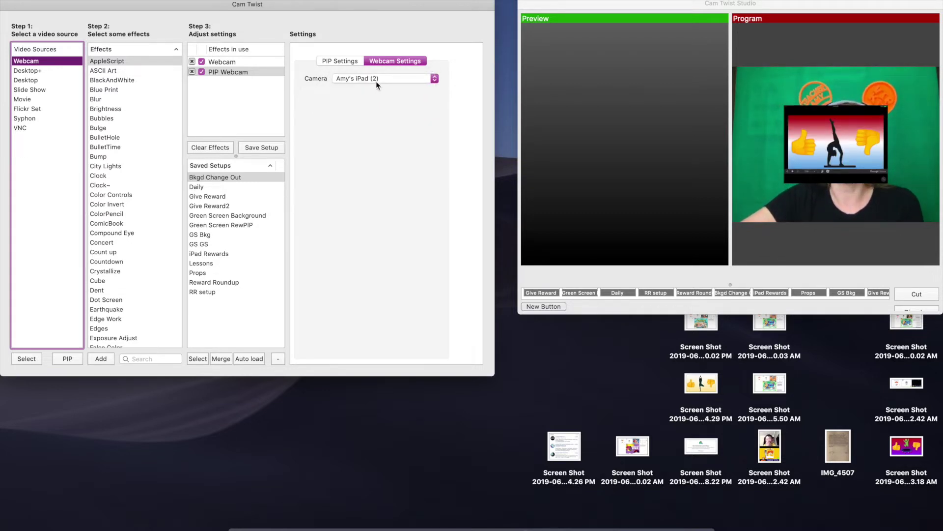
pyautogui.click(336, 62)
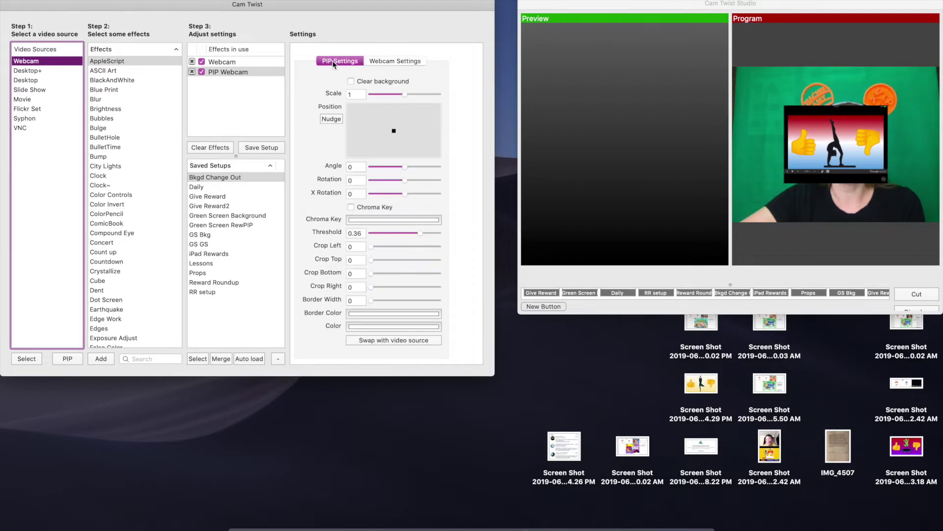
pyautogui.click(351, 81)
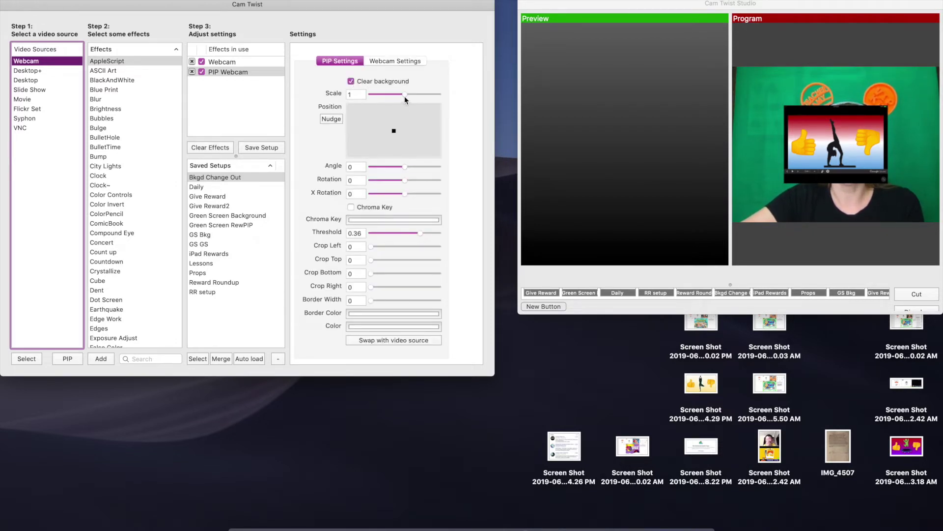
pyautogui.moveTo(405, 99); pyautogui.dragTo(363, 146)
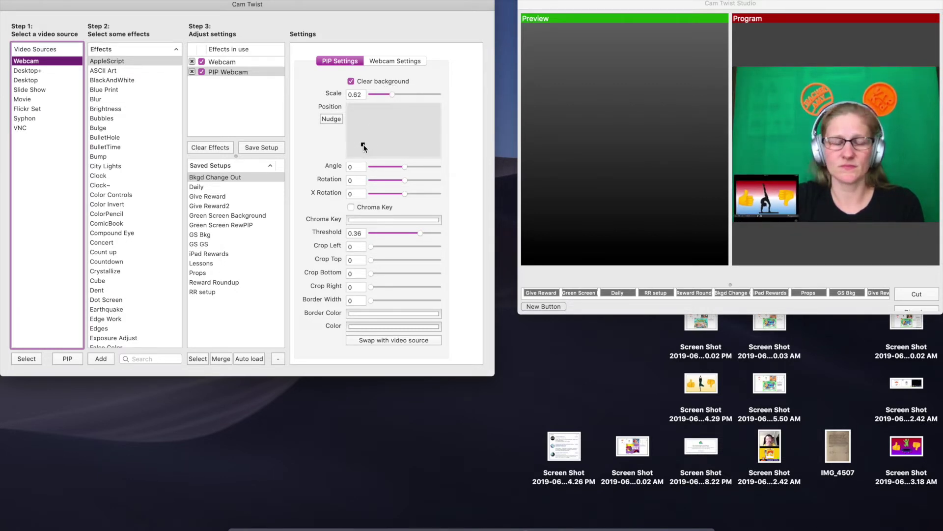
pyautogui.click(229, 77)
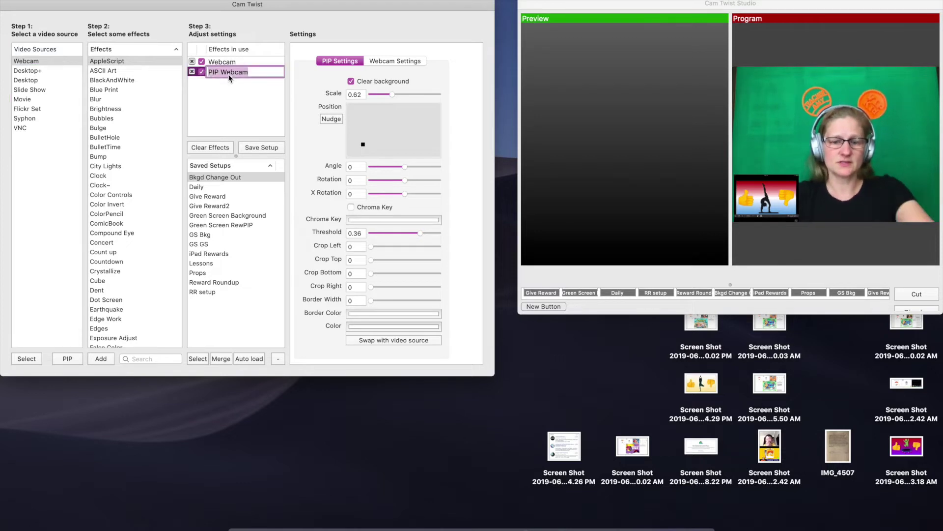
# Name the PIP effect 'Ipad PIP' and save the effects as a new setup 'iPad PIP'.
pyautogui.write('Ipad PIP')
pyautogui.press('Return')
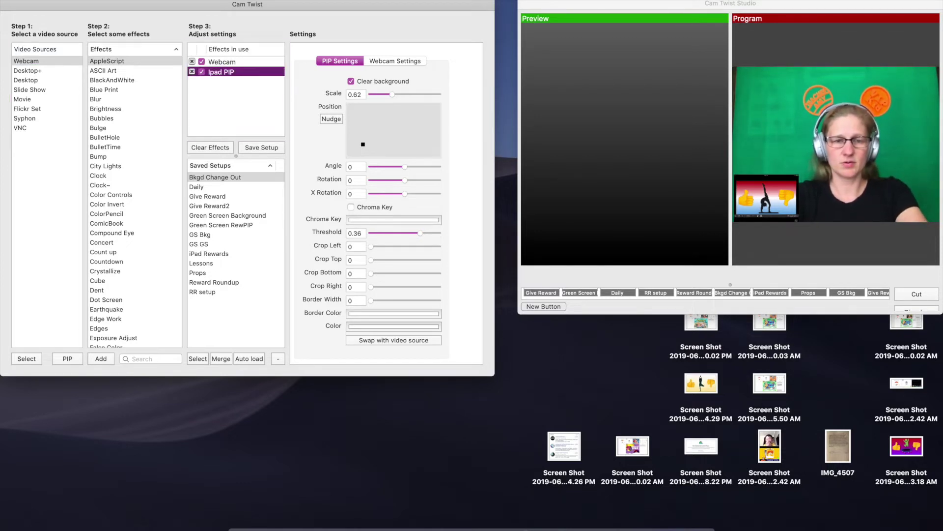
pyautogui.click(261, 148)
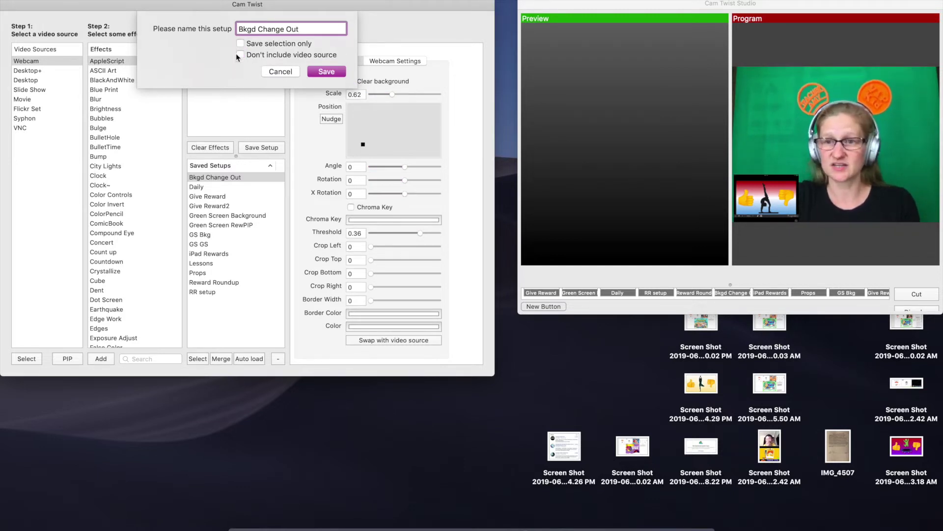
pyautogui.moveTo(312, 28); pyautogui.dragTo(225, 28)
pyautogui.write('iPad PIP')
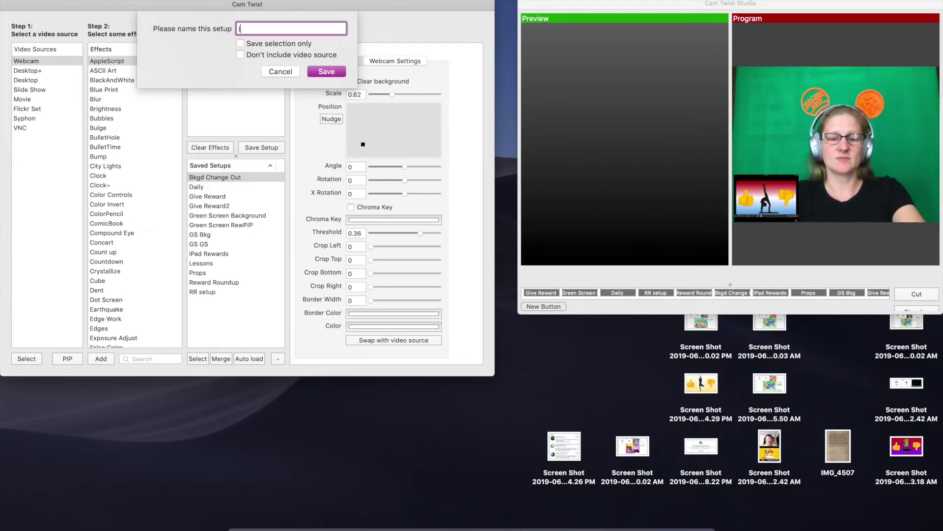
pyautogui.click(337, 70)
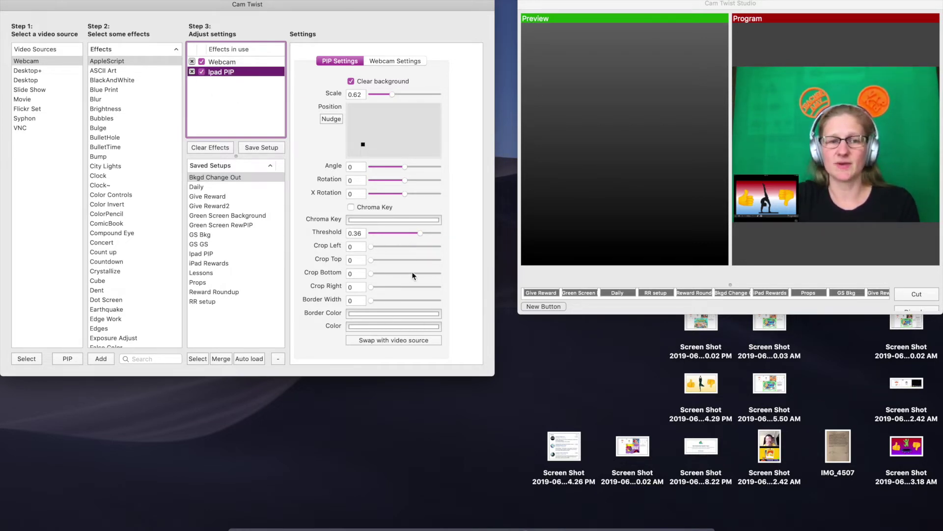
# Swap the iPad feed to full screen, save it with the video source as setup 'Ipad FS', and clear the effect.
pyautogui.click(399, 340)
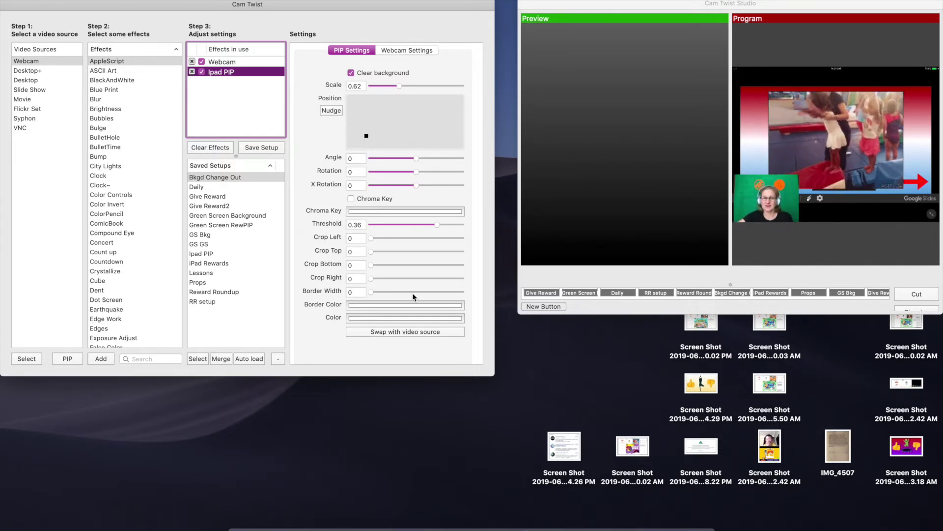
pyautogui.click(261, 147)
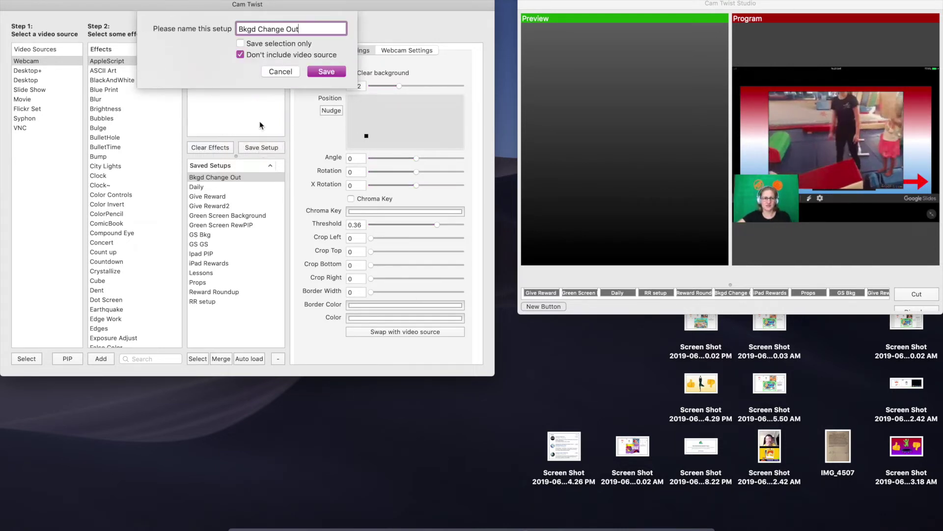
pyautogui.click(240, 54)
pyautogui.moveTo(310, 28); pyautogui.dragTo(240, 27)
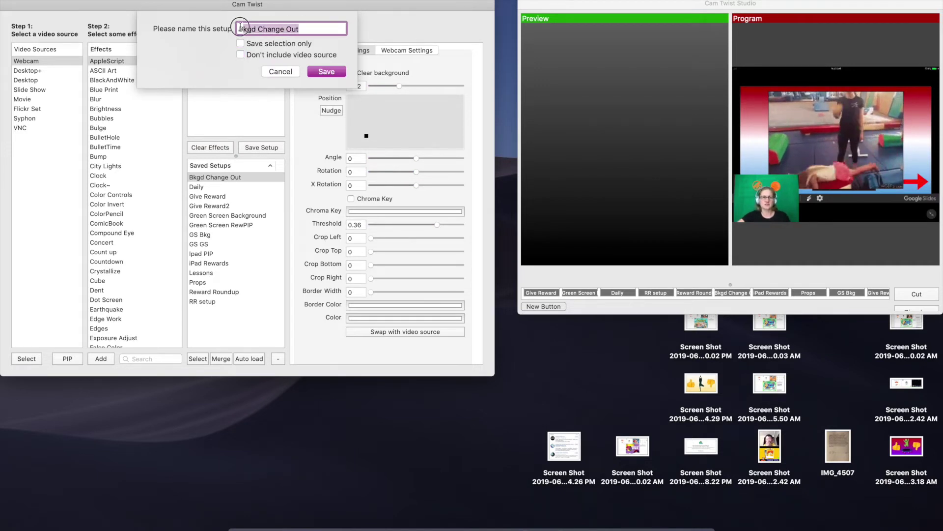
pyautogui.write('Ipad FS')
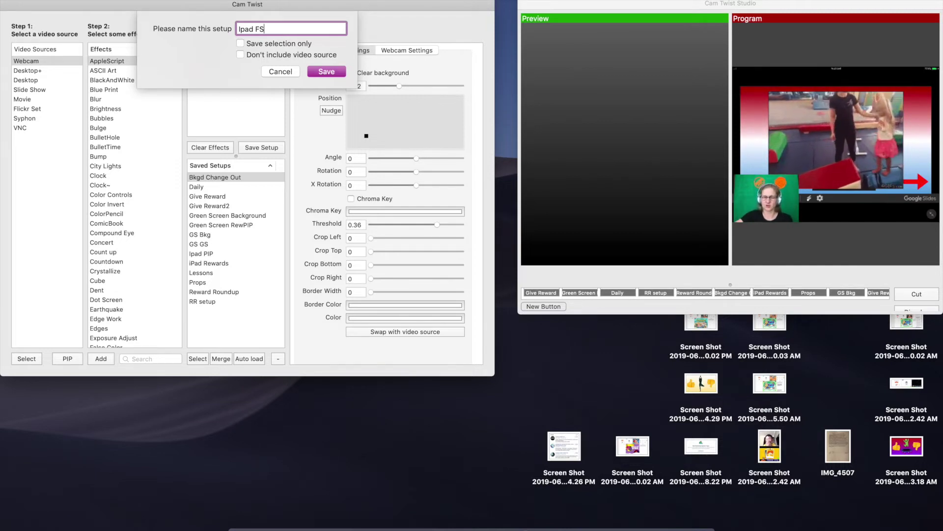
pyautogui.click(332, 73)
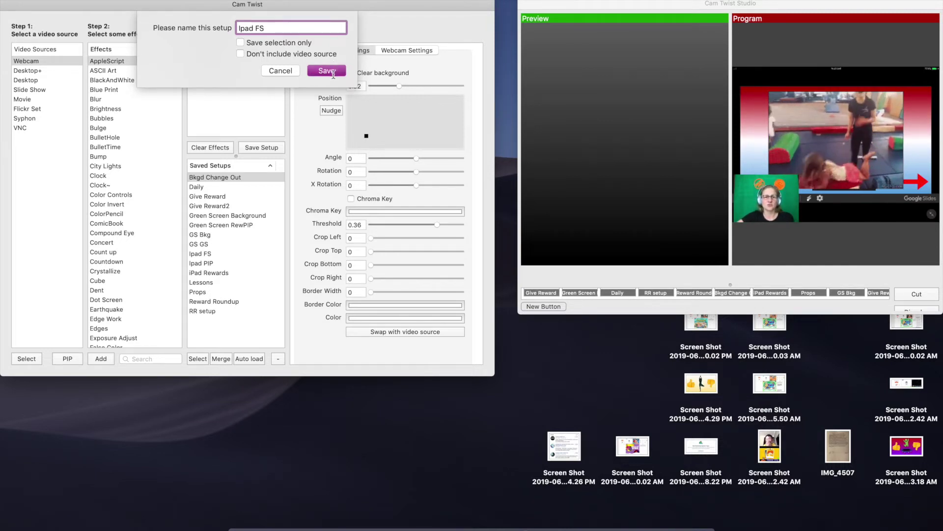
pyautogui.click(215, 147)
# Clear the remaining webcam effect, then load Ipad PIP, Ipad FS, and Ipad PIP setups in turn.
pyautogui.click(192, 61)
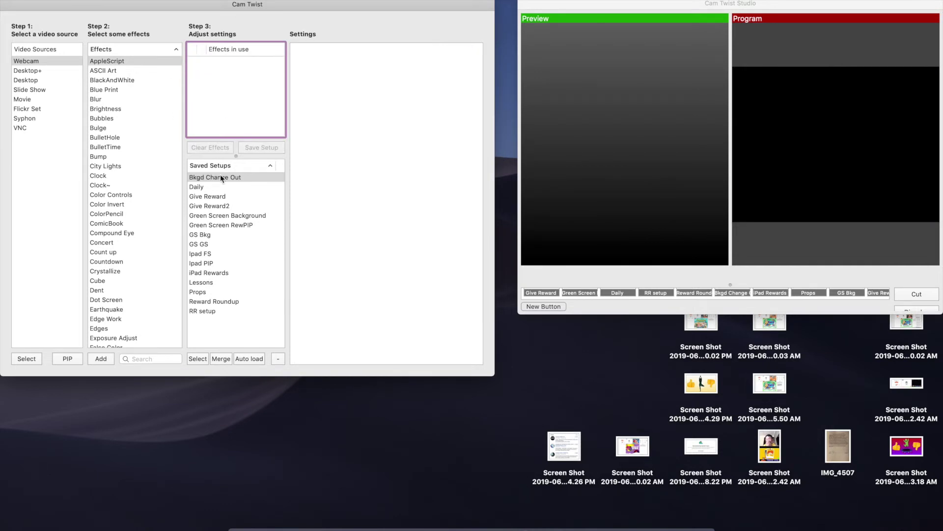
pyautogui.doubleClick(212, 263)
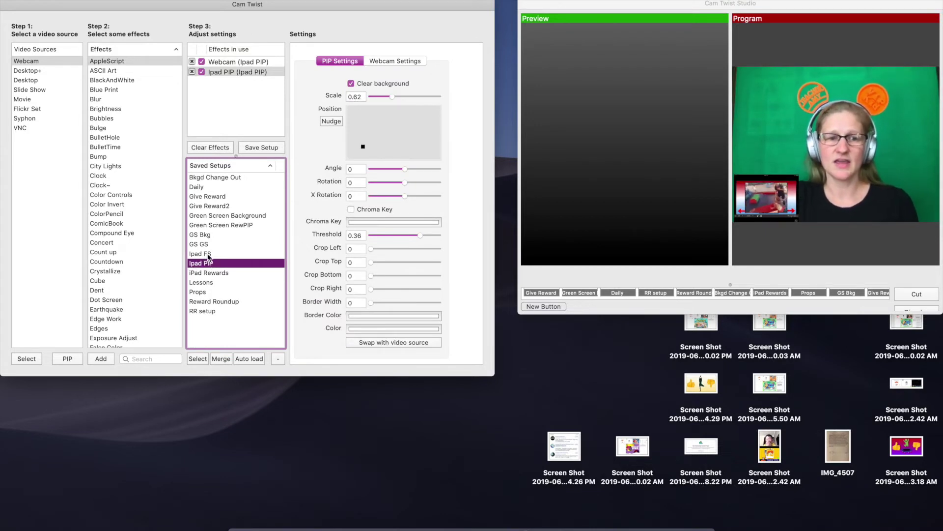
pyautogui.doubleClick(208, 254)
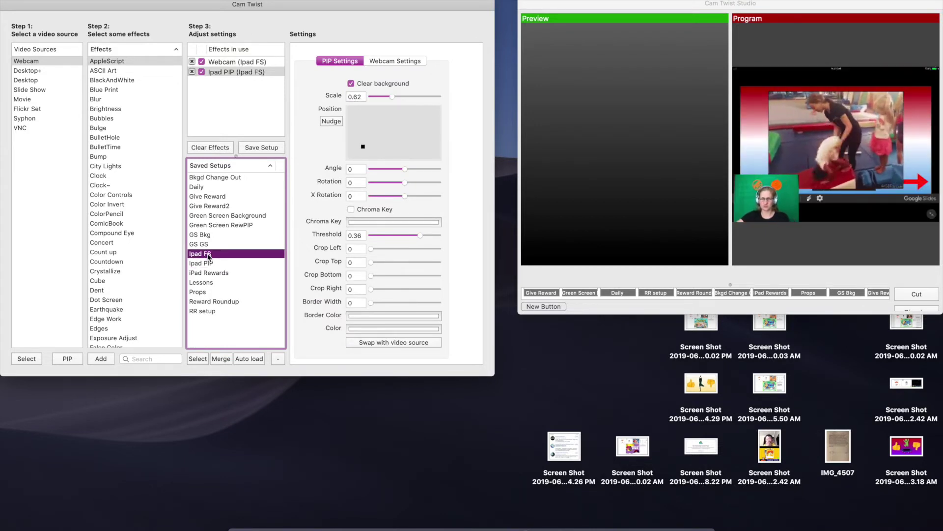
pyautogui.doubleClick(207, 263)
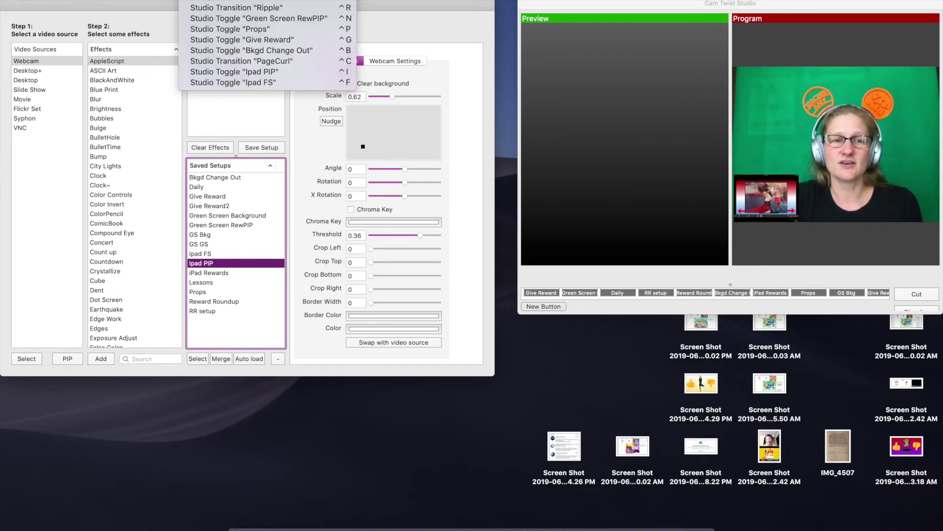
# Add a user-menu action for the Studio Transition Swipe, shortcut Ctrl+S, with exclusive access.
pyautogui.click(222, 2)
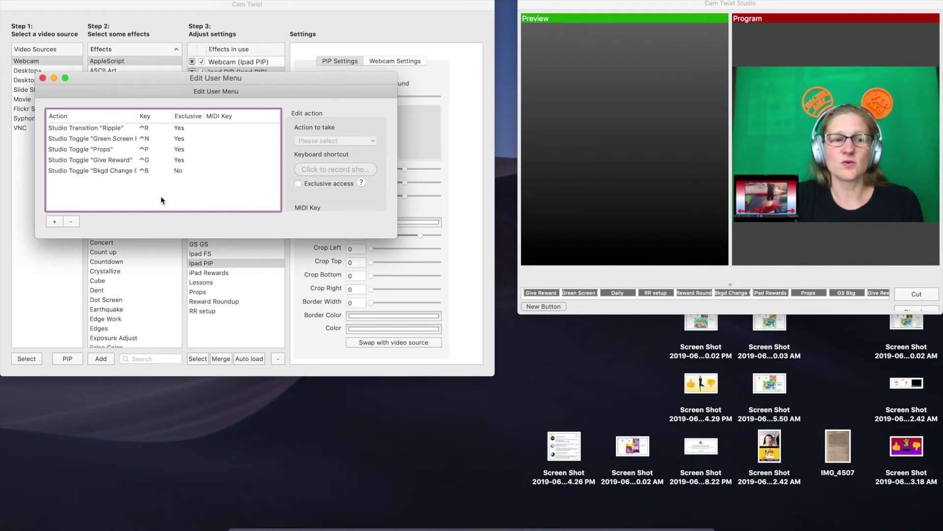
pyautogui.click(53, 223)
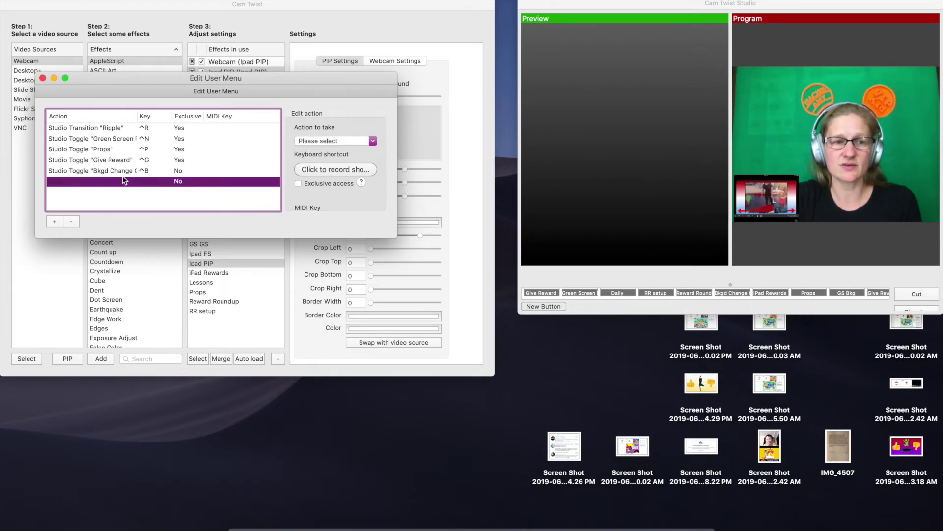
pyautogui.click(373, 142)
pyautogui.moveTo(338, 198)
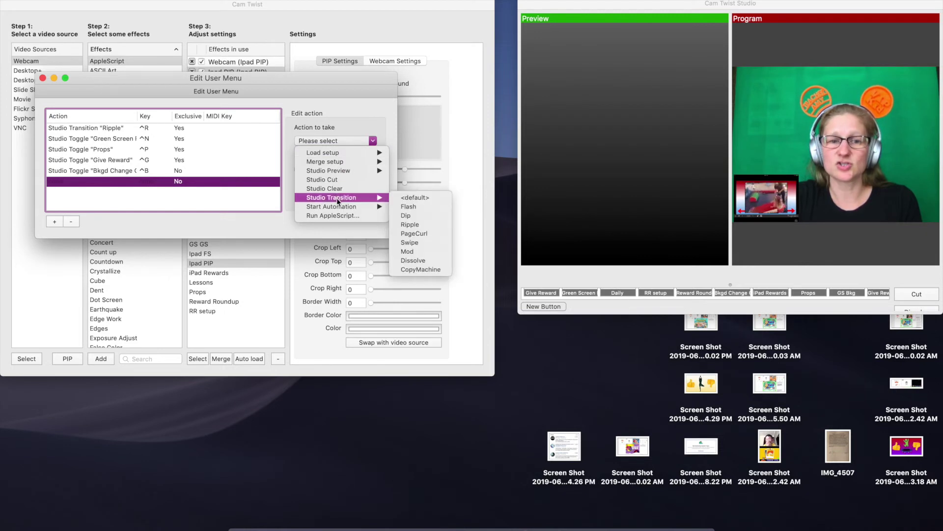
pyautogui.click(421, 243)
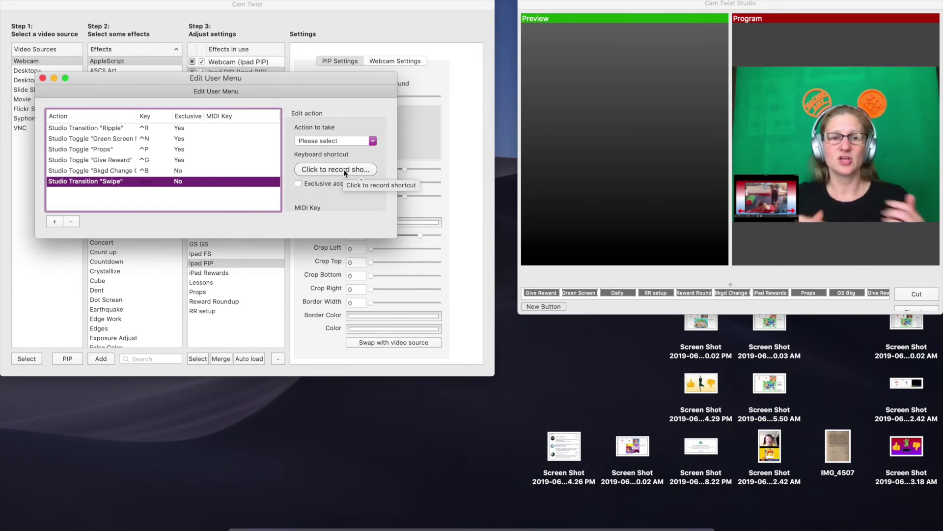
pyautogui.click(343, 169)
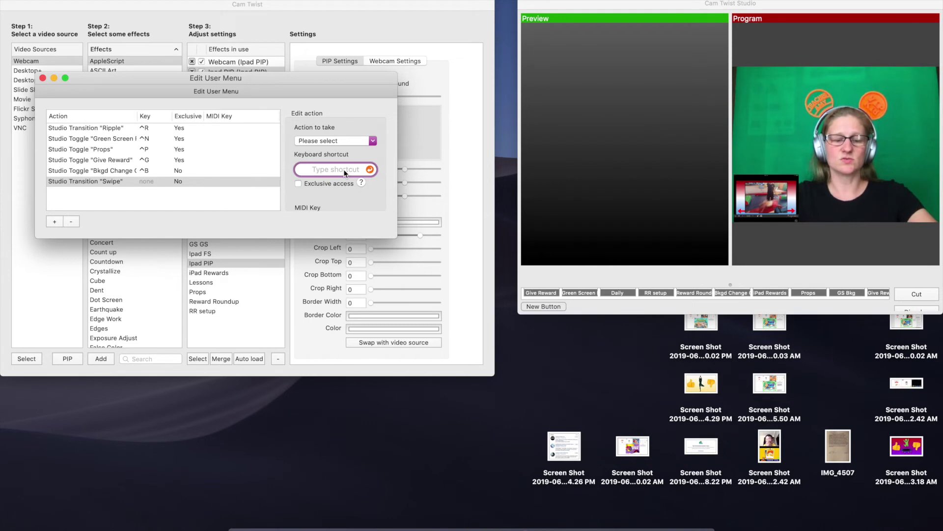
pyautogui.hotkey('ctrl', 's')
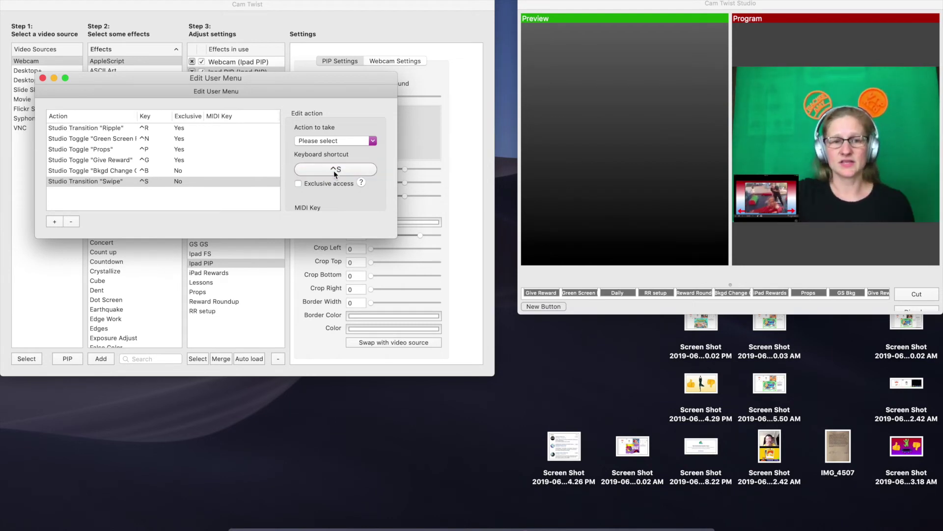
pyautogui.click(298, 185)
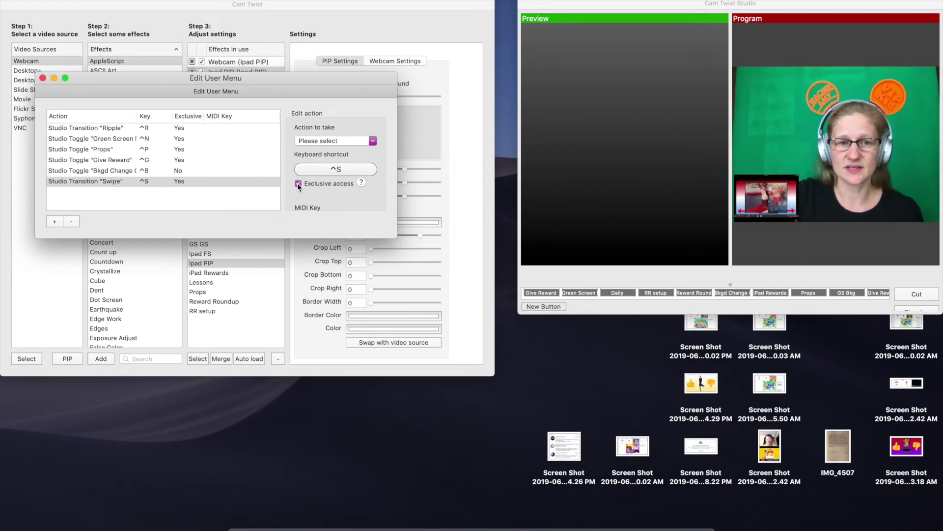
pyautogui.click(632, 278)
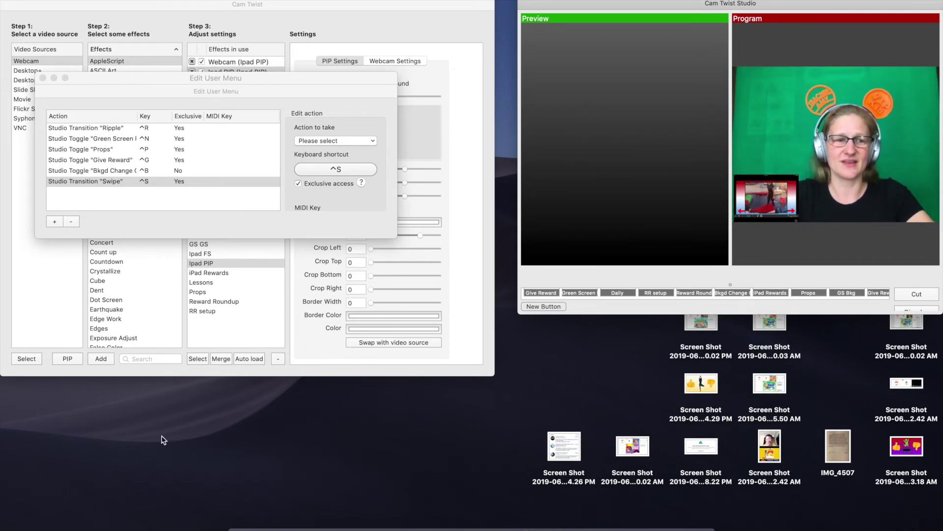
# Add a user-menu action toggling the Ipad PIP setup, with exclusive access.
pyautogui.click(54, 222)
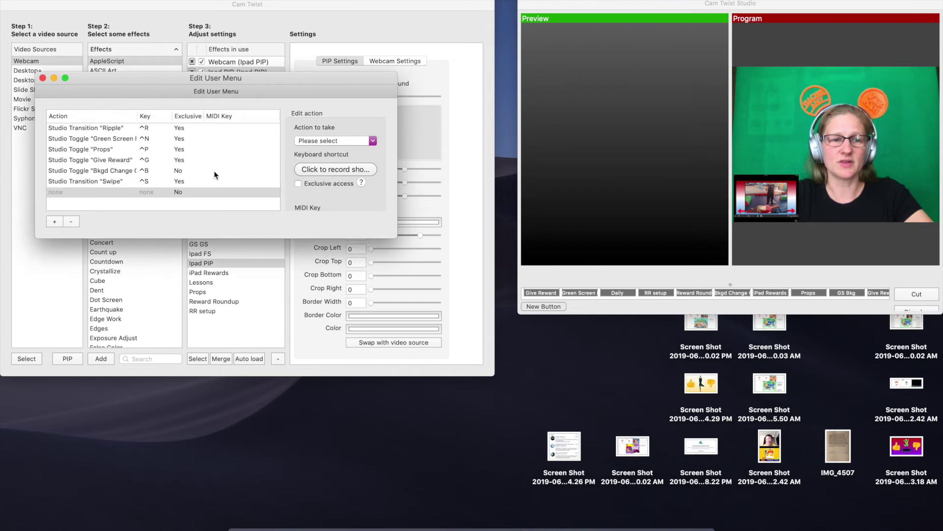
pyautogui.click(373, 142)
pyautogui.moveTo(351, 172)
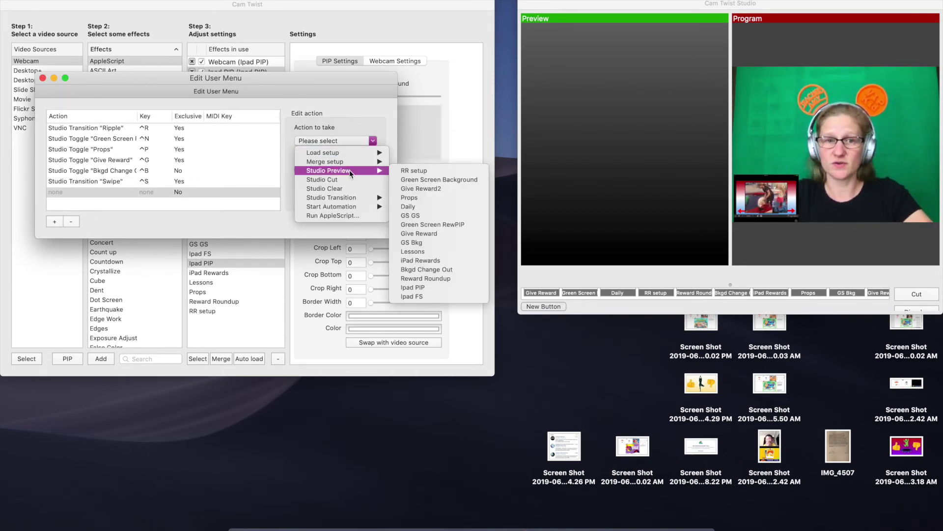
pyautogui.click(430, 286)
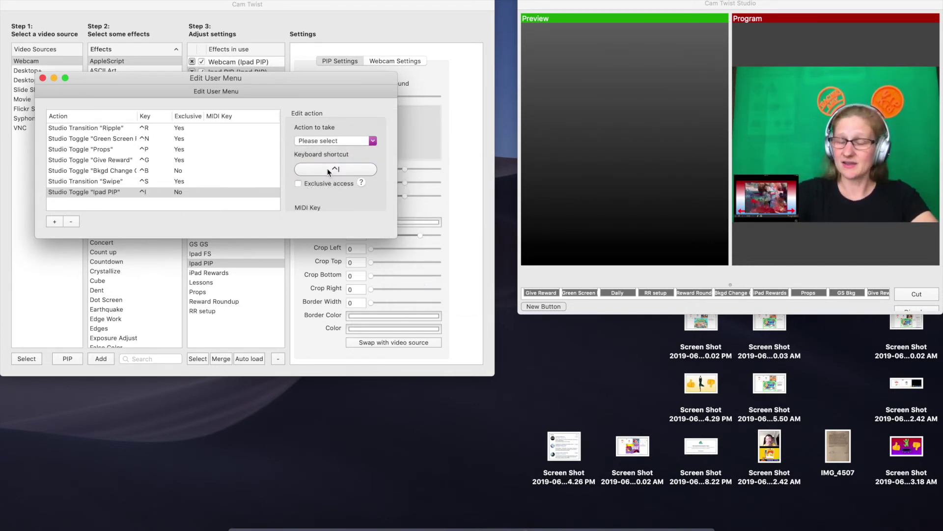
pyautogui.click(298, 184)
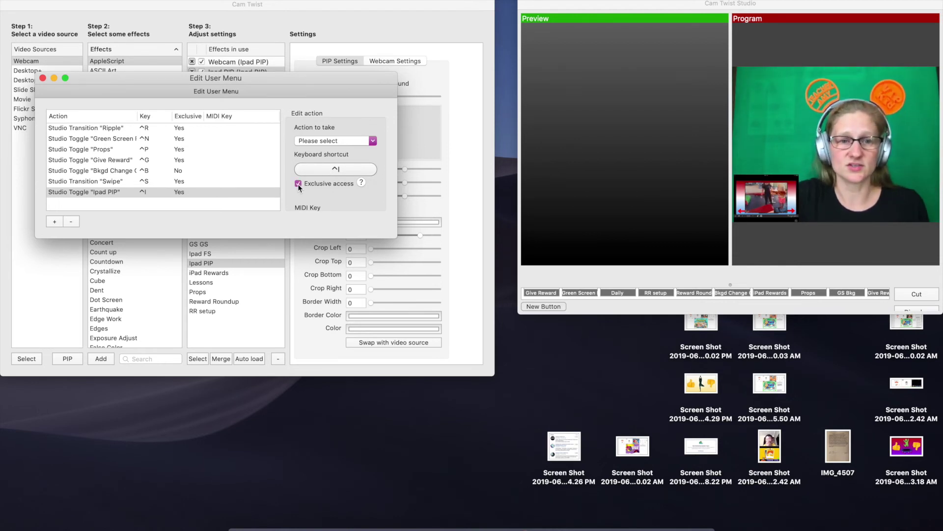
# Add a user-menu action toggling the Ipad FS setup with shortcut Ctrl+F and exclusive access.
pyautogui.click(54, 222)
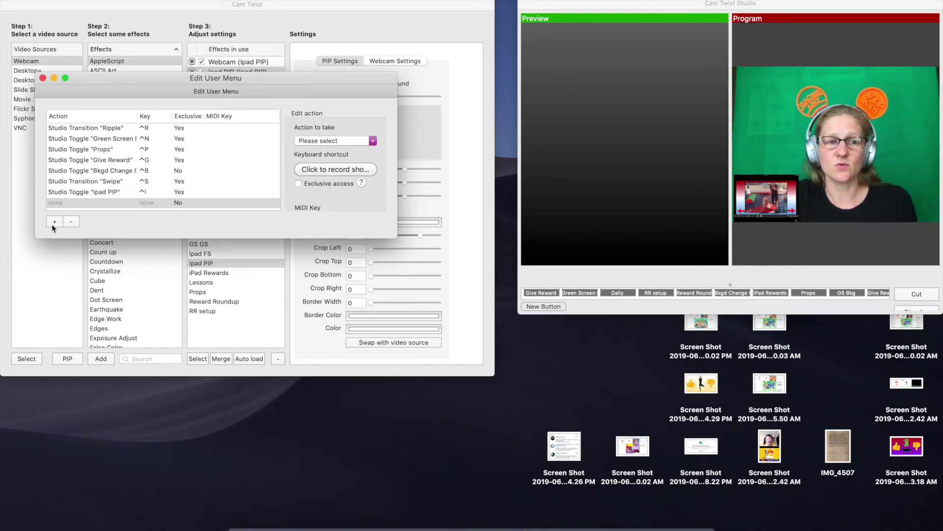
pyautogui.click(373, 141)
pyautogui.moveTo(355, 170)
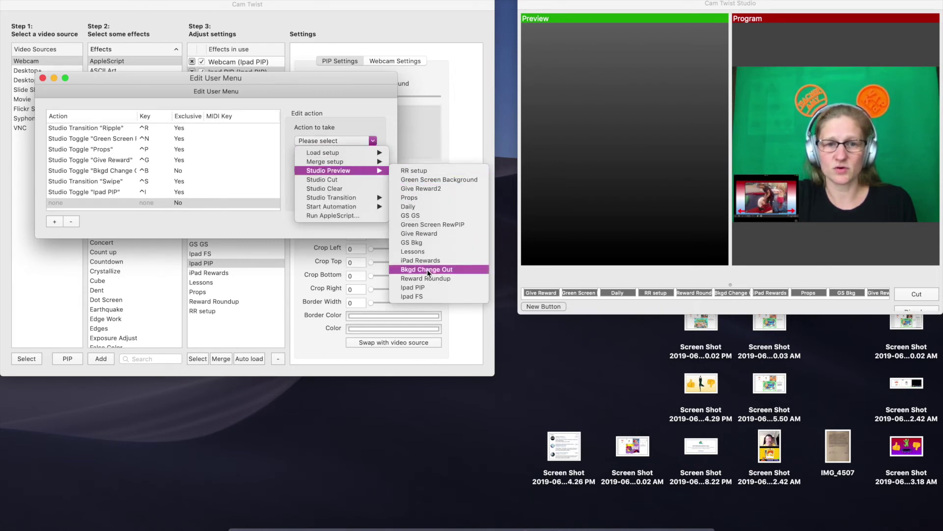
pyautogui.click(427, 298)
pyautogui.click(353, 170)
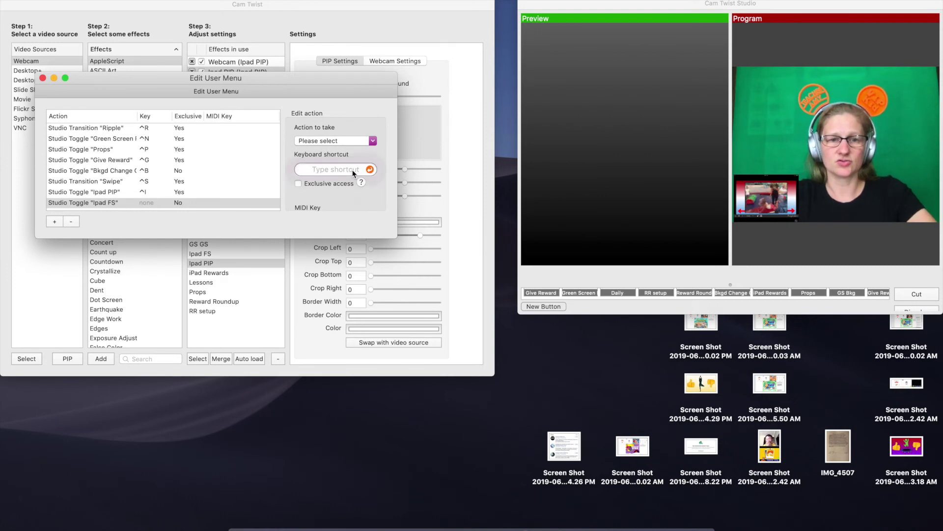
pyautogui.hotkey('ctrl', 'f')
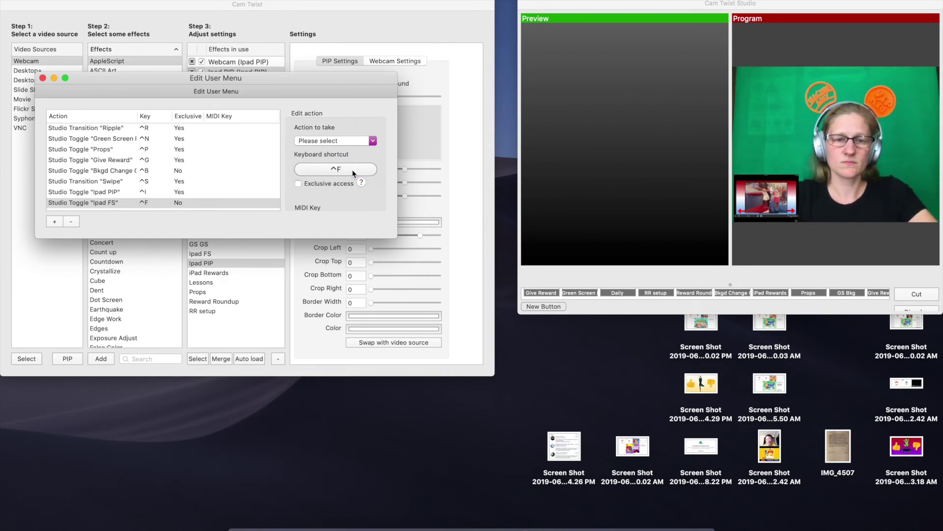
pyautogui.click(298, 184)
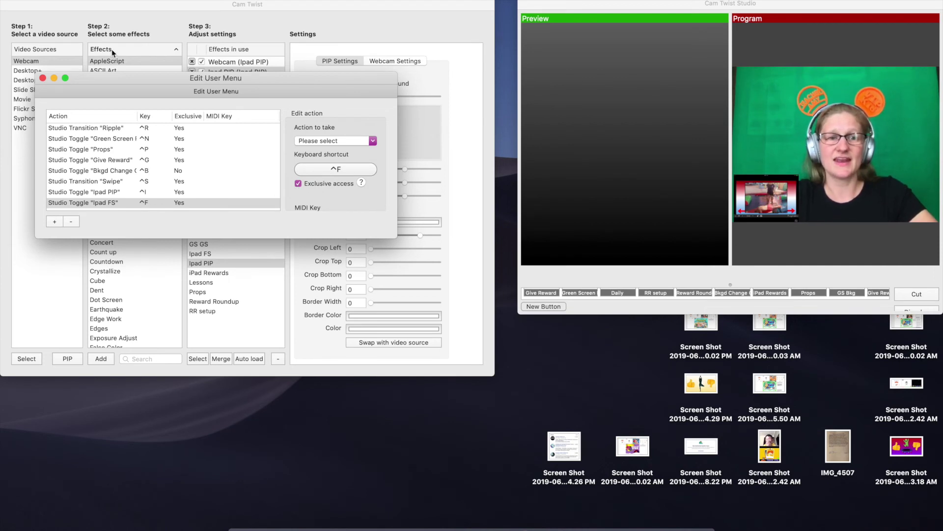
# Close the Edit User Menu editor and shrink the Studio window to a compact size.
pyautogui.click(42, 78)
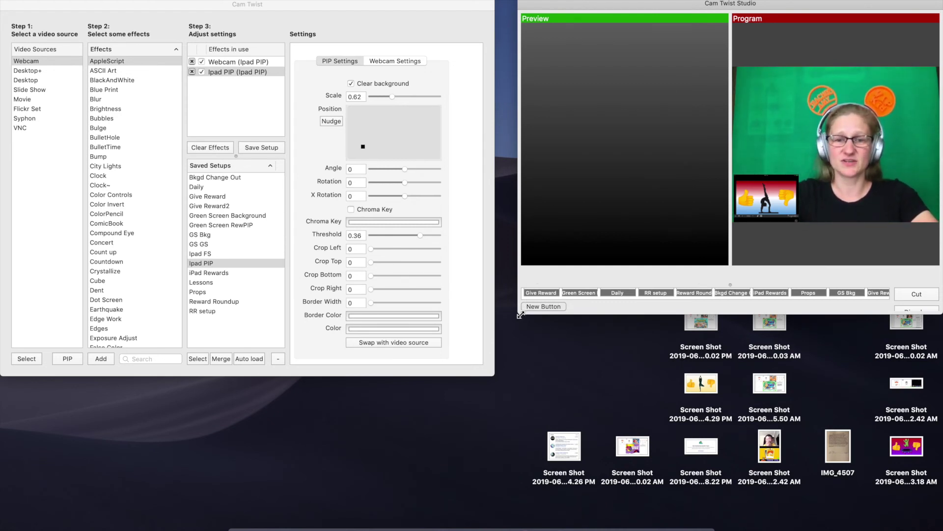
pyautogui.moveTo(519, 313); pyautogui.dragTo(791, 175)
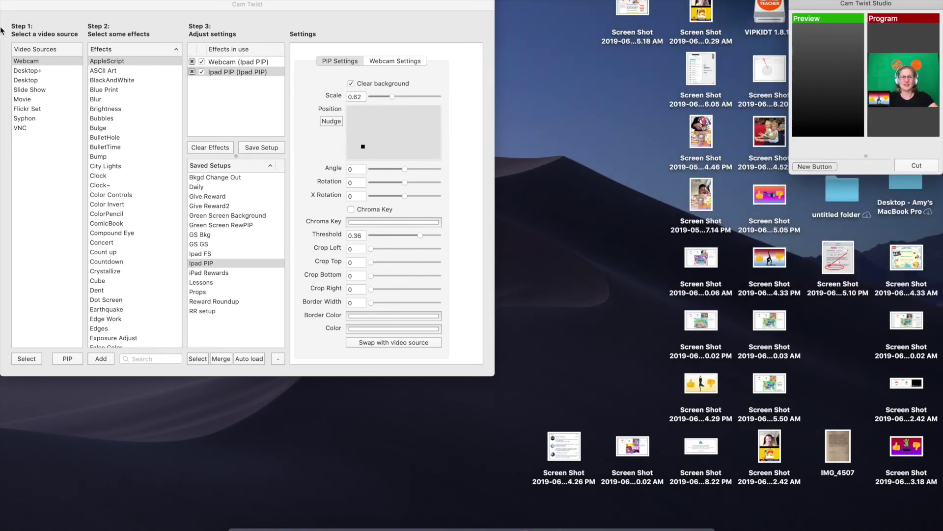
# Hide the main CamTwist window with Cmd+H and resize the Studio window.
pyautogui.press('super+h')
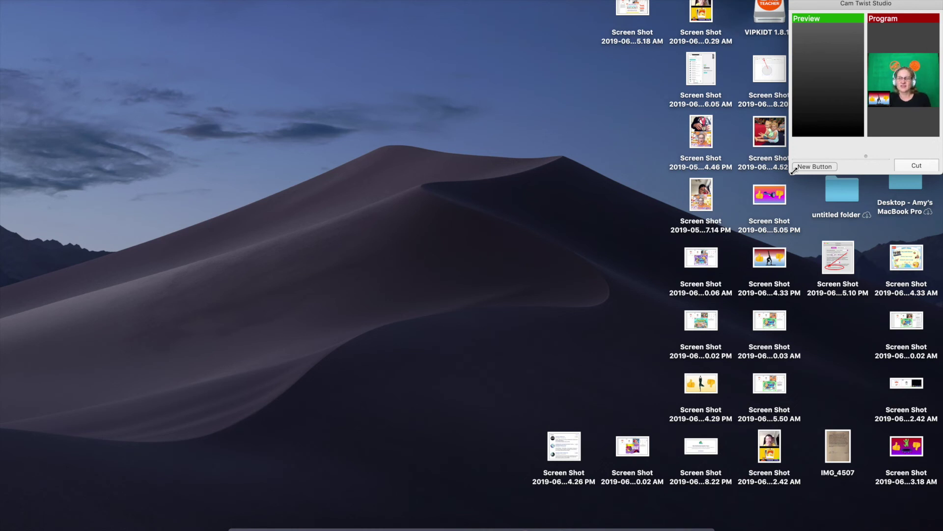
pyautogui.moveTo(790, 173); pyautogui.dragTo(495, 304)
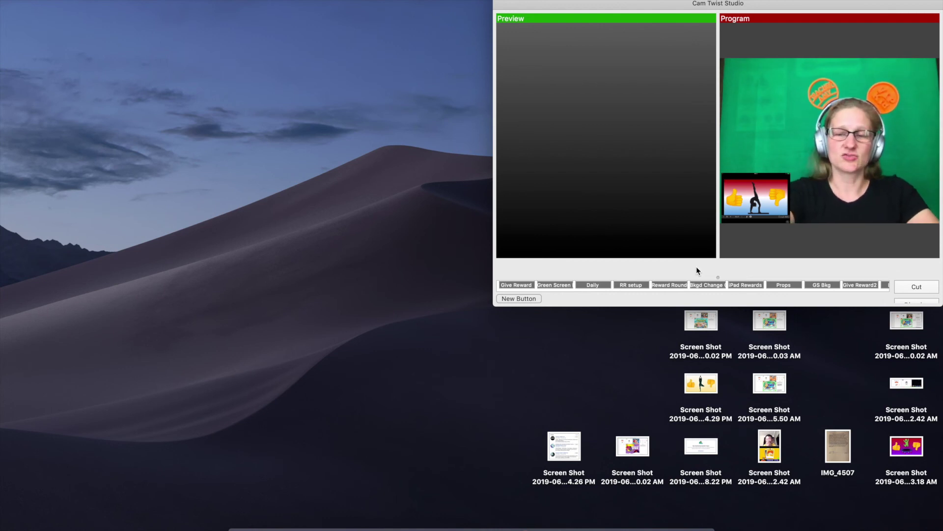
pyautogui.press('space')
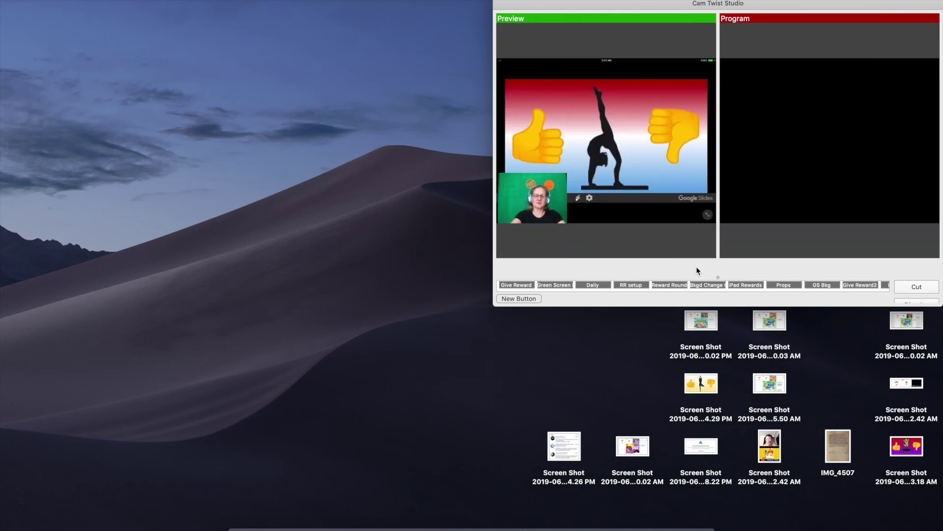
pyautogui.press('space')
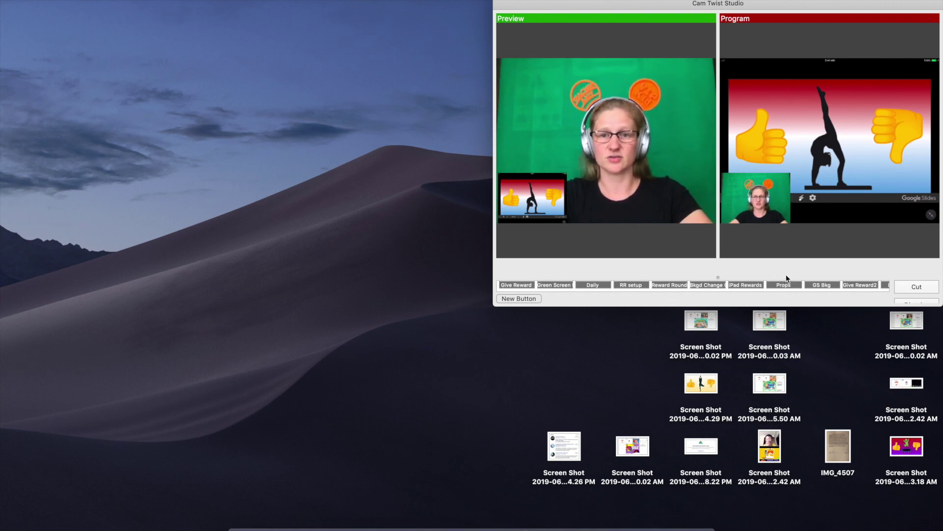
pyautogui.press('space')
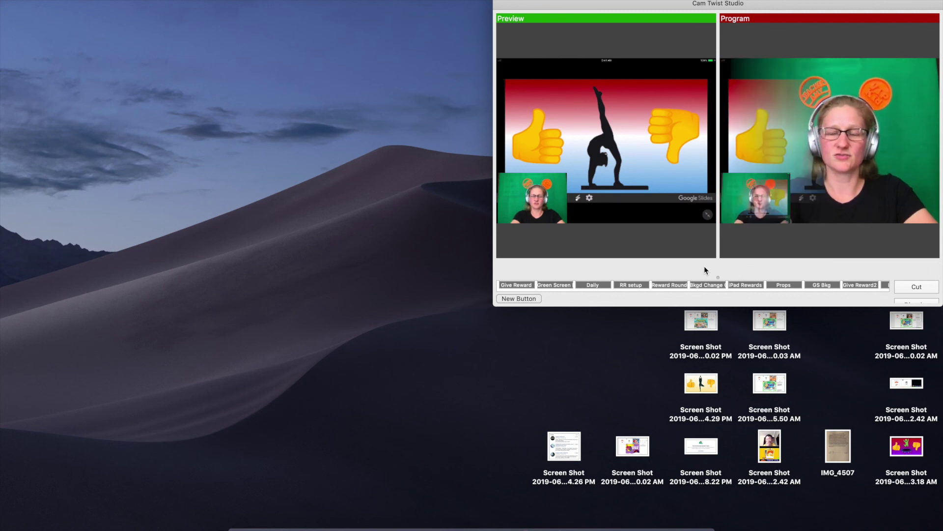
pyautogui.press('Return')
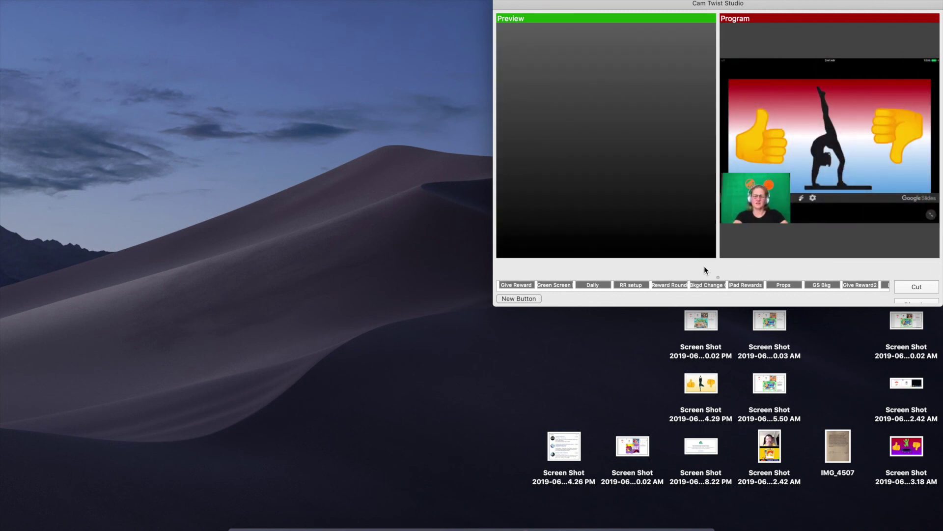
pyautogui.press('Return')
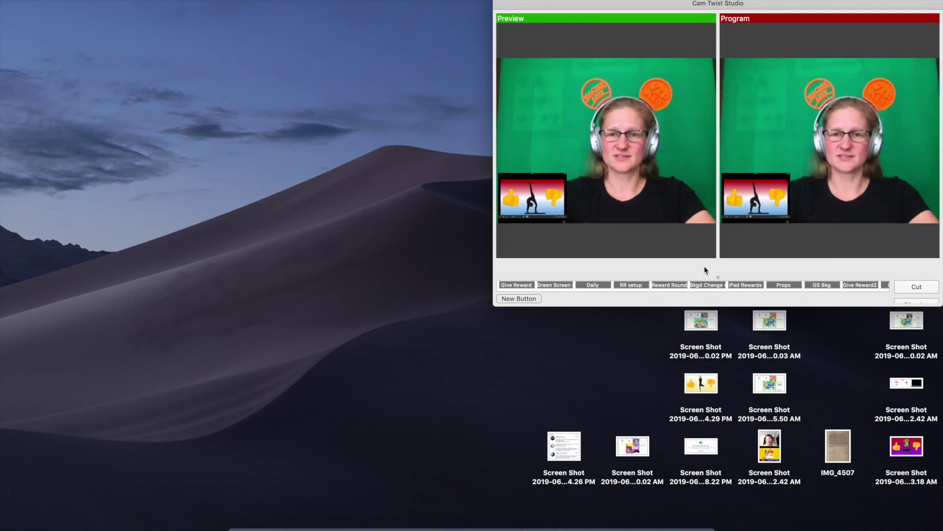